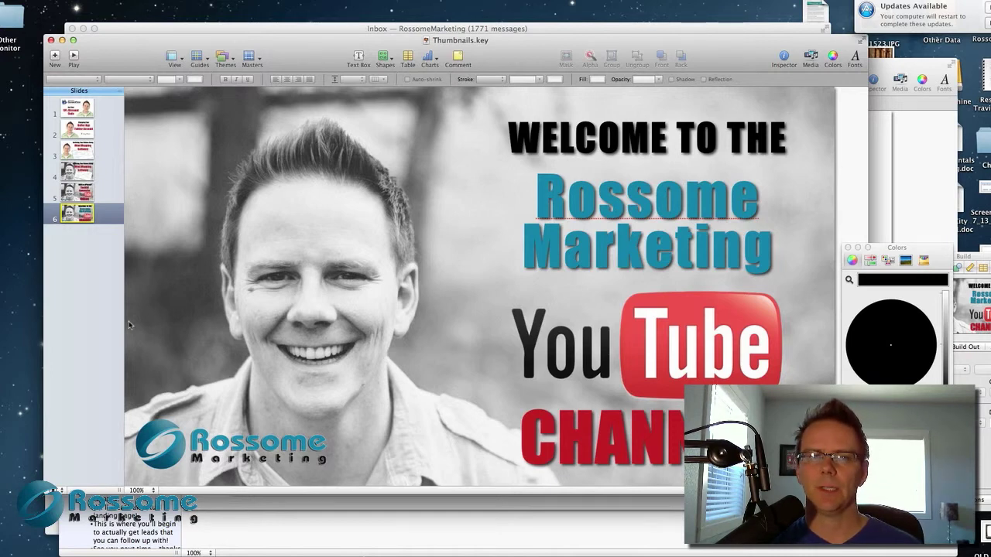
- Browse the ScreenFlow, Buffer App, Mind Mapping and DSLR thumbnail slides, then return to Welcome
{"action": "left_click", "coordinate": [77, 106]}
{"action": "left_click", "coordinate": [77, 132]}
{"action": "left_click", "coordinate": [78, 175]}
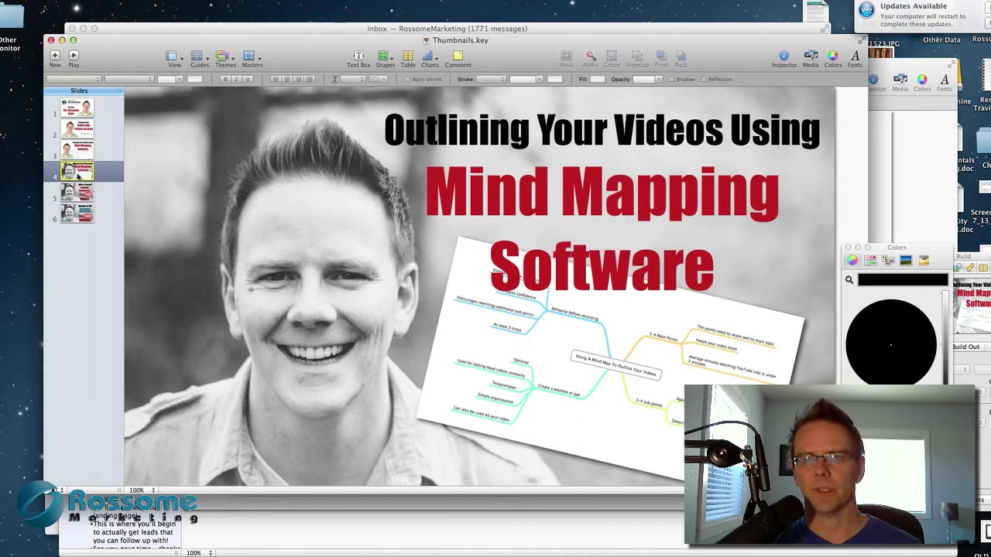
{"action": "left_click", "coordinate": [77, 193]}
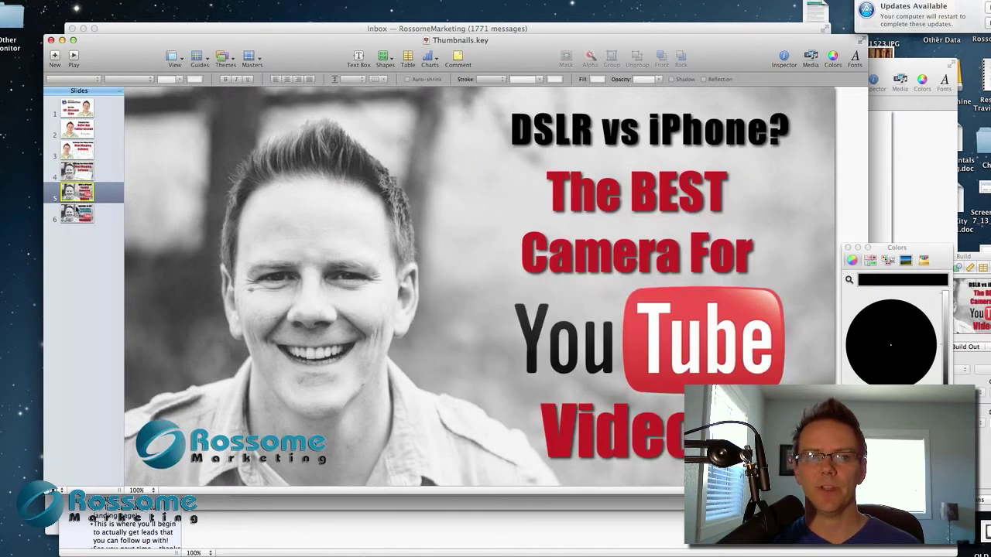
{"action": "left_click", "coordinate": [76, 214]}
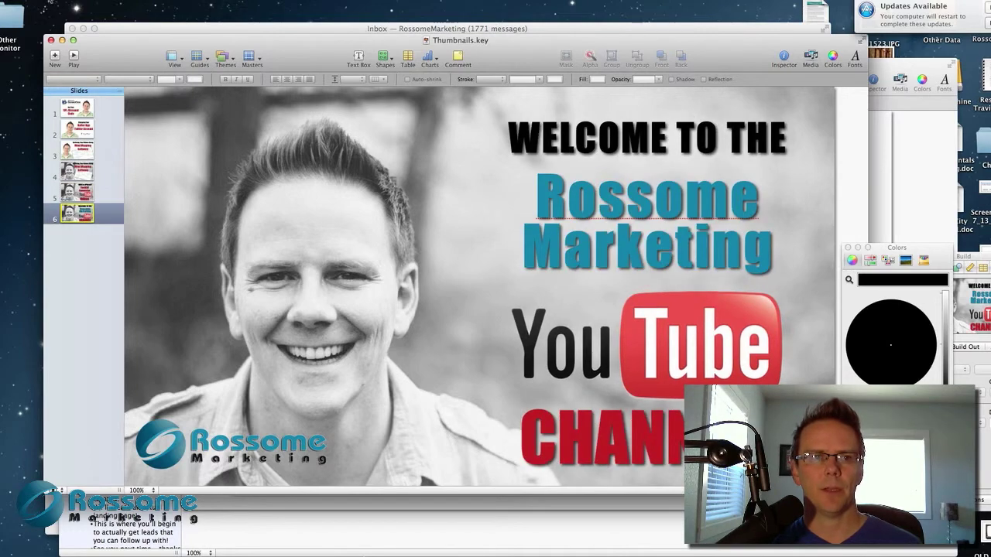
- Create a new presentation from the White theme with a 1280 x 720 slide size
{"action": "left_click", "coordinate": [48, 1]}
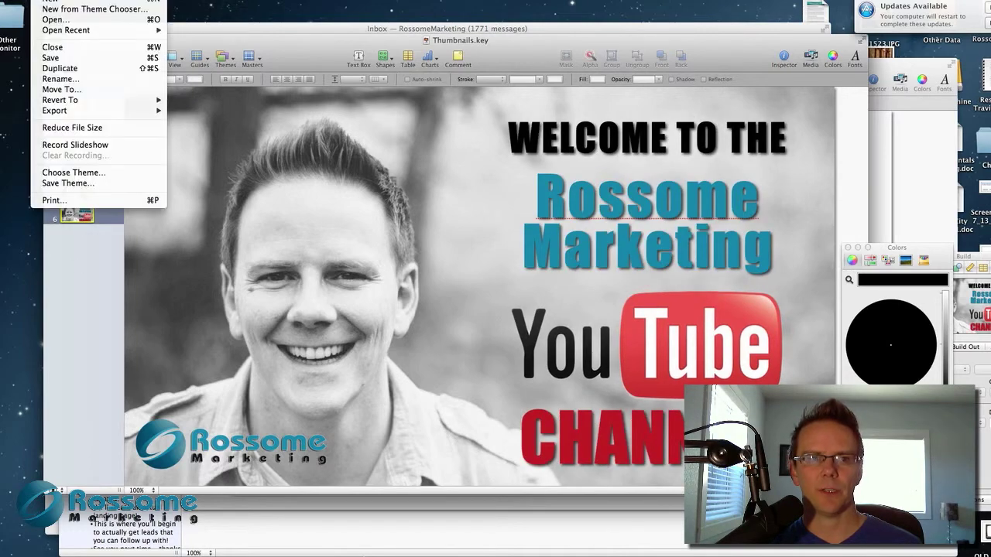
{"action": "left_click", "coordinate": [49, 1]}
{"action": "key", "text": "super+n"}
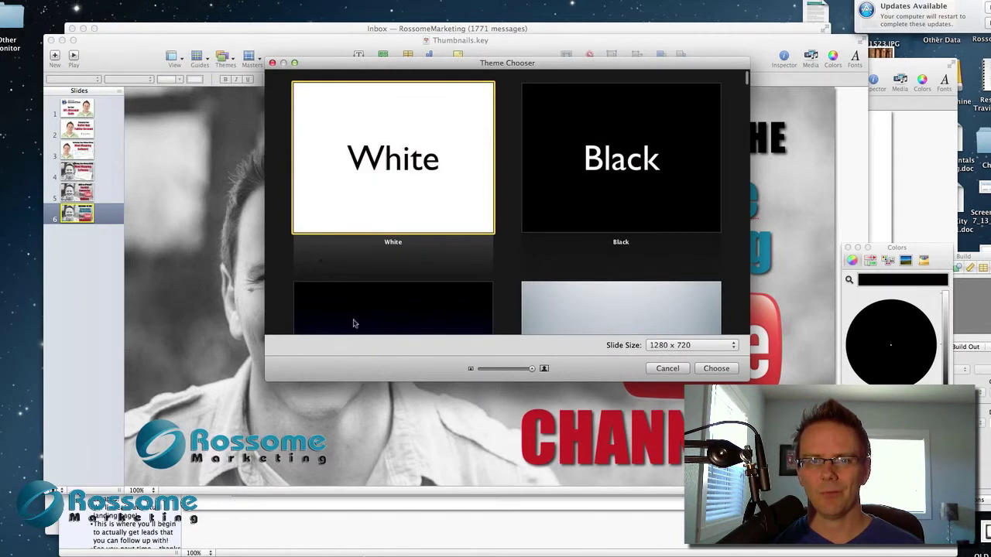
{"action": "left_click", "coordinate": [671, 349]}
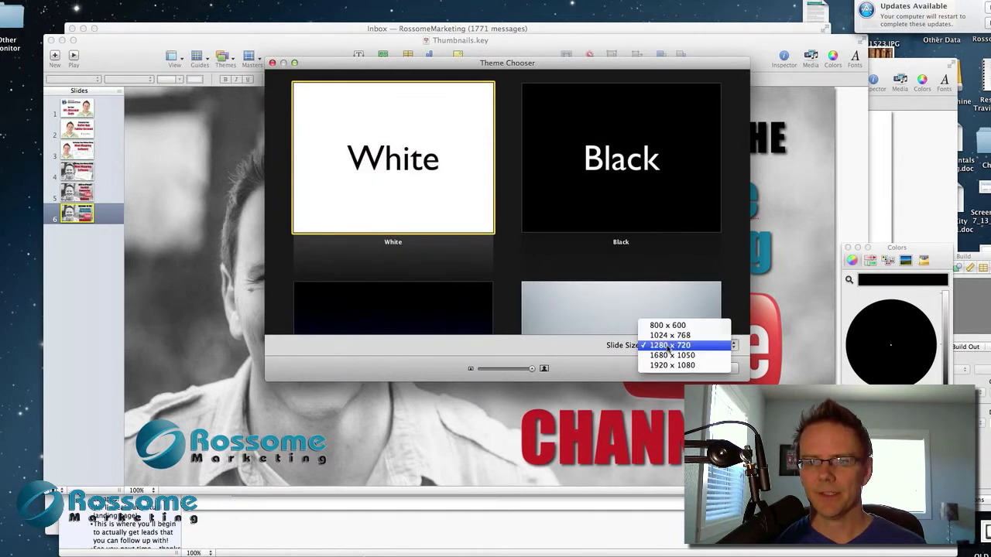
{"action": "left_click", "coordinate": [684, 346]}
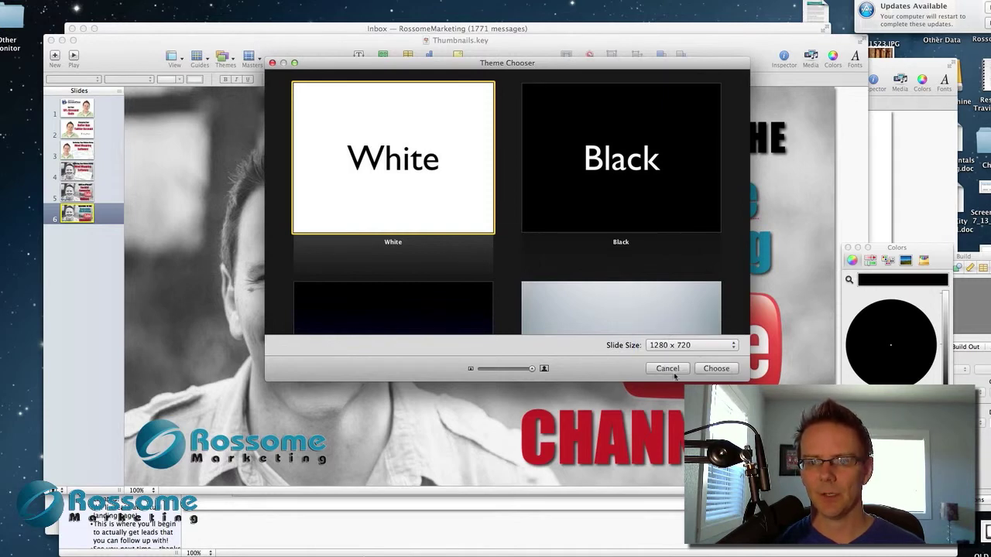
{"action": "left_click", "coordinate": [716, 369]}
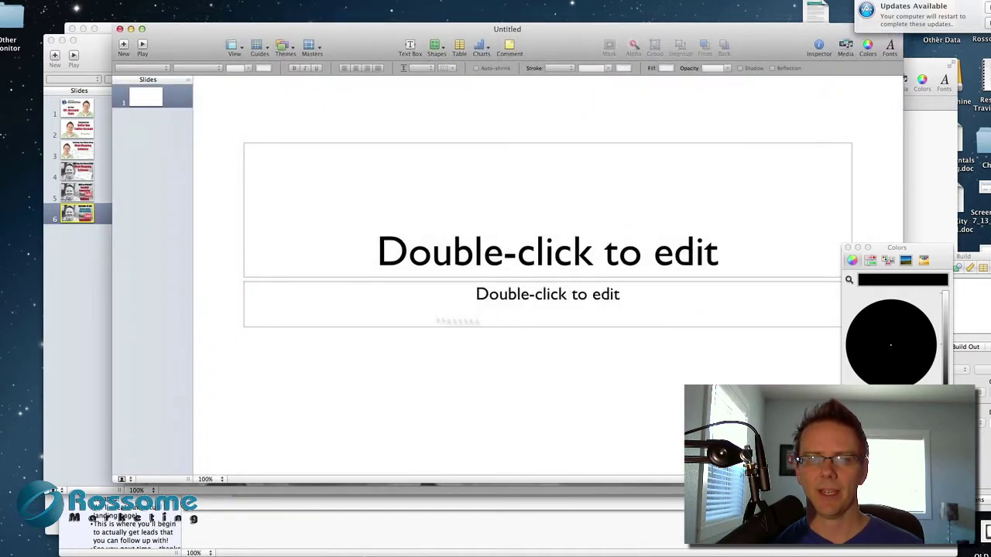
- Delete the title and subtitle placeholders from the new slide
{"action": "left_click", "coordinate": [334, 205]}
{"action": "key", "text": "Delete"}
{"action": "left_click", "coordinate": [391, 322]}
{"action": "key", "text": "Delete"}
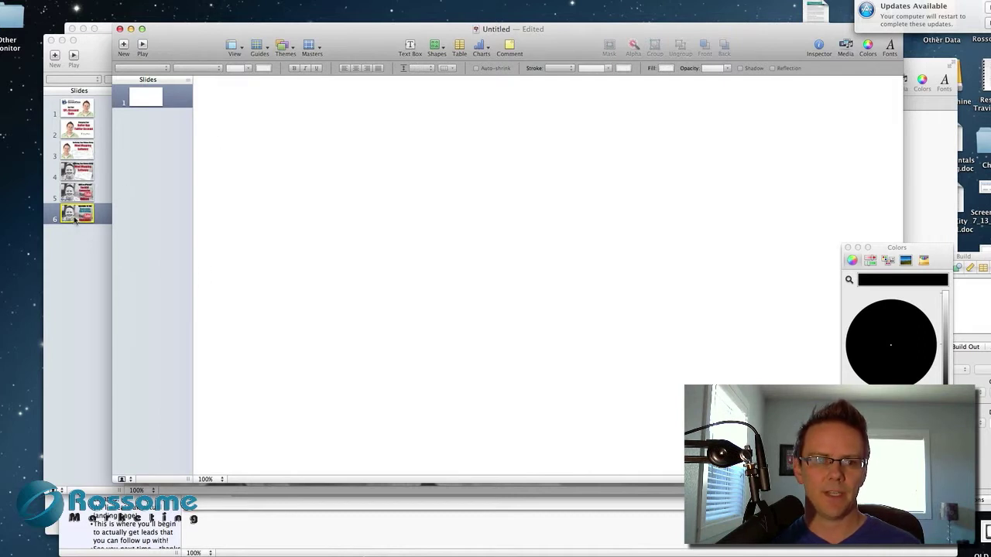
- Move the new window aside and select the portrait photo on the Welcome slide
{"action": "left_click_drag", "start_coordinate": [196, 33], "coordinate": [287, 11]}
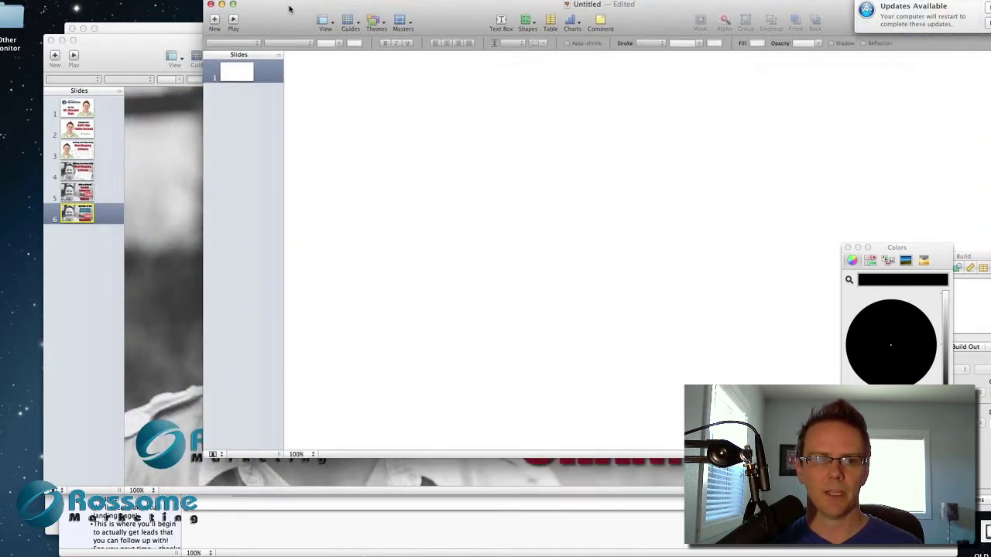
{"action": "left_click", "coordinate": [81, 214]}
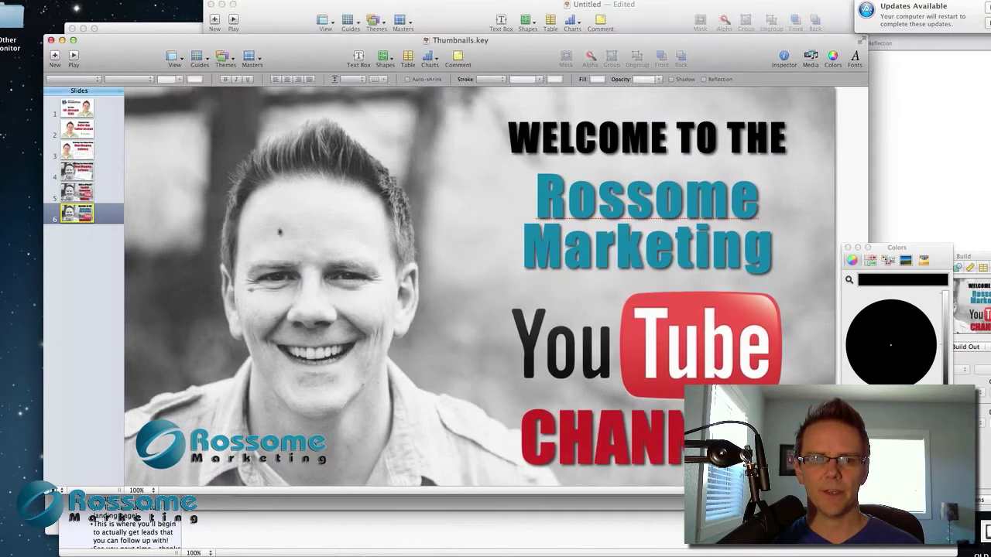
{"action": "left_click", "coordinate": [333, 237]}
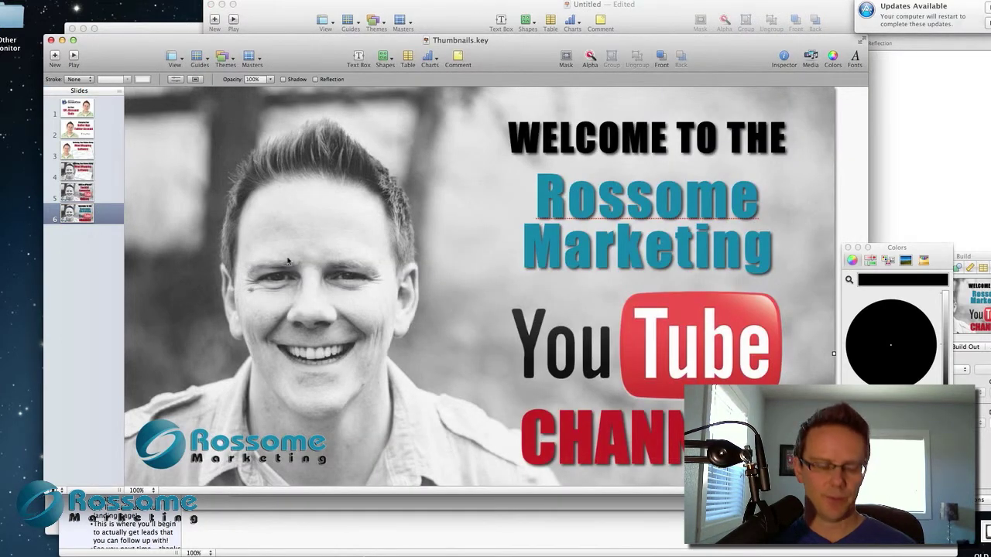
- Paste the black-and-white portrait onto the blank Untitled slide and settle its position
{"action": "left_click", "coordinate": [904, 132]}
{"action": "key", "text": "super+v"}
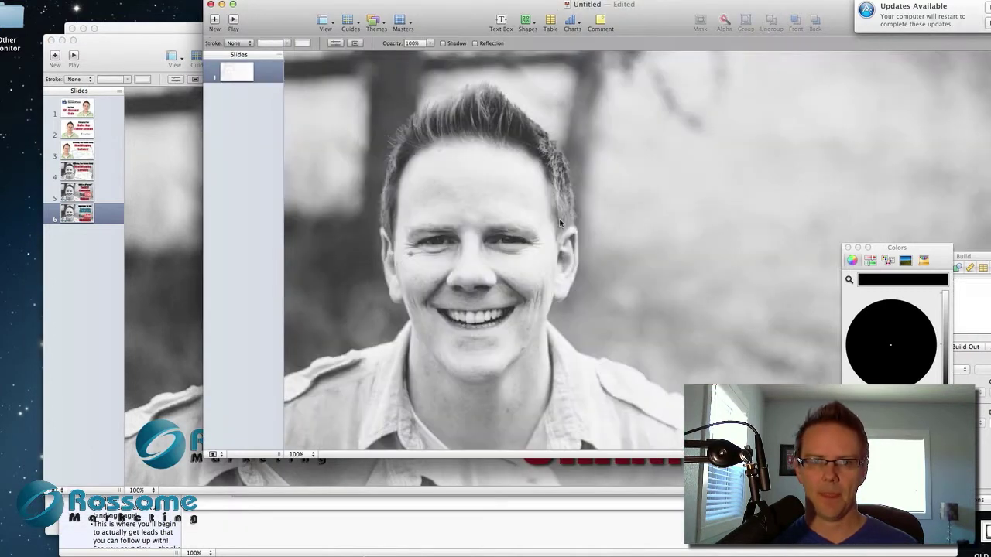
{"action": "left_click_drag", "start_coordinate": [350, 145], "coordinate": [367, 159]}
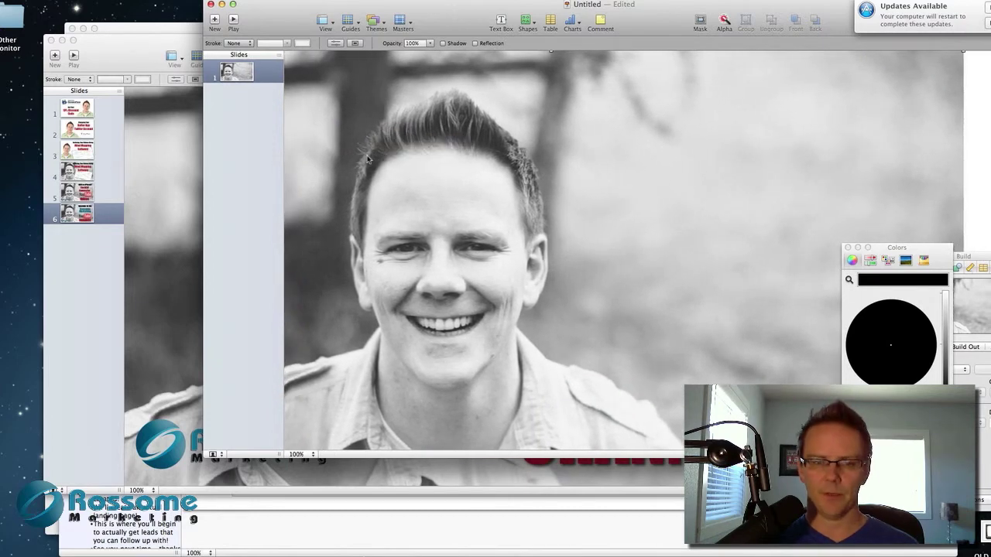
{"action": "key", "text": "super+z"}
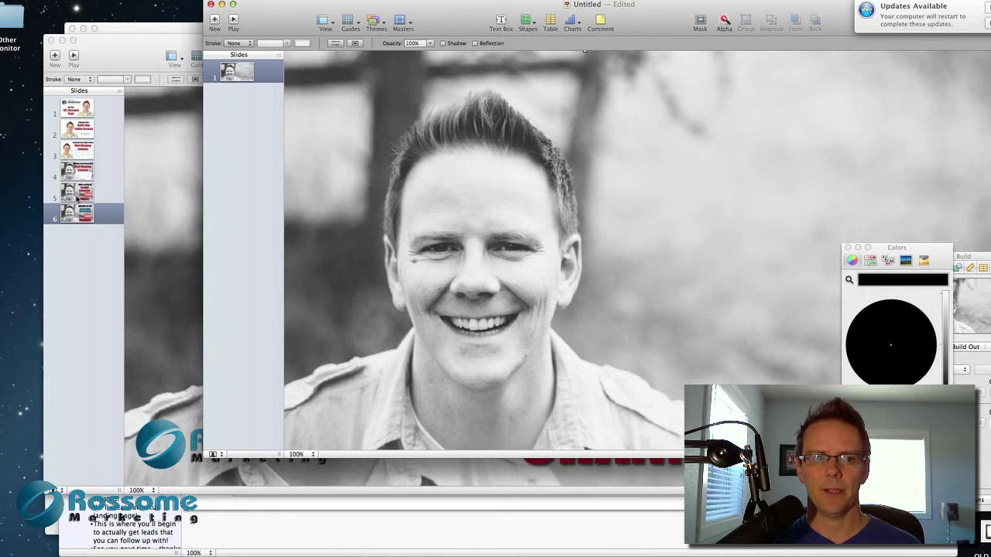
{"action": "left_click", "coordinate": [76, 219]}
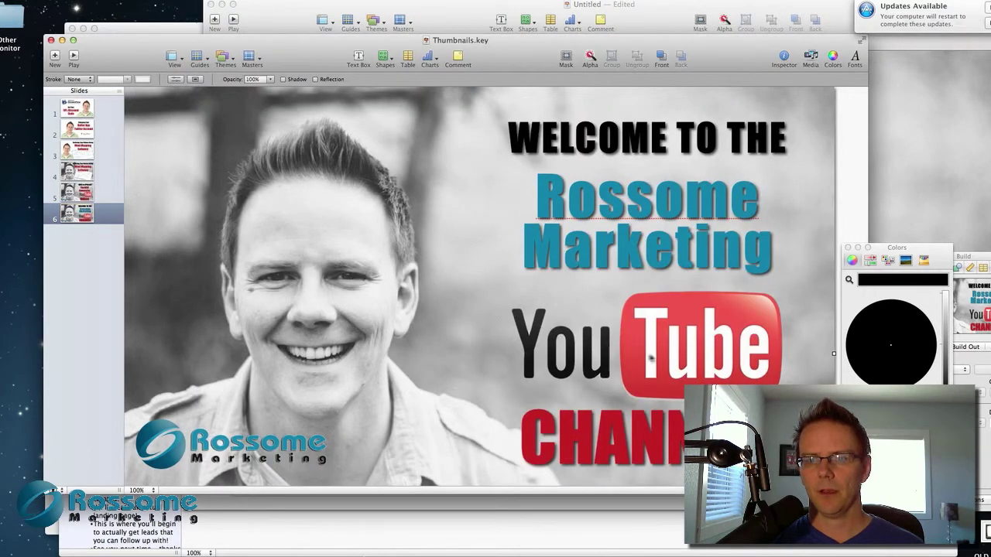
- Copy the YouTube logo from the Welcome slide onto the new slide beside the portrait
{"action": "mouse_move", "coordinate": [688, 356]}
{"action": "left_mouse_down"}
{"action": "mouse_move", "coordinate": [654, 356]}
{"action": "mouse_move", "coordinate": [656, 329]}
{"action": "mouse_move", "coordinate": [687, 350]}
{"action": "left_mouse_up"}
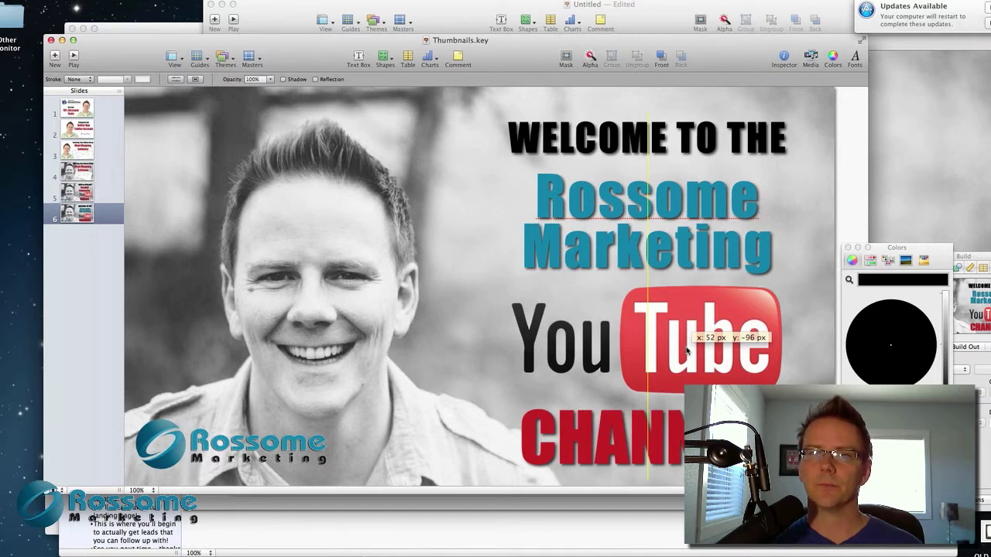
{"action": "left_click_drag", "start_coordinate": [687, 351], "coordinate": [687, 350]}
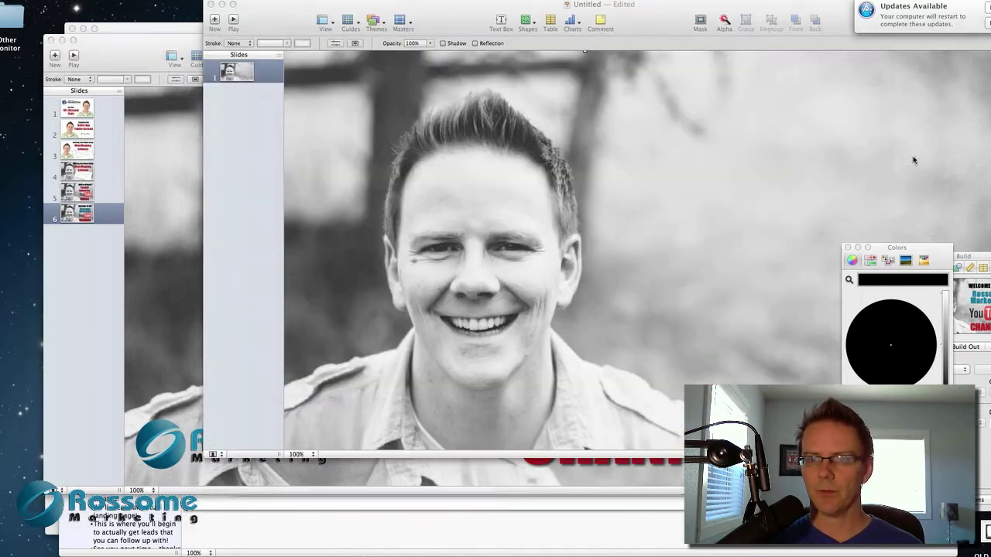
{"action": "left_click", "coordinate": [898, 166]}
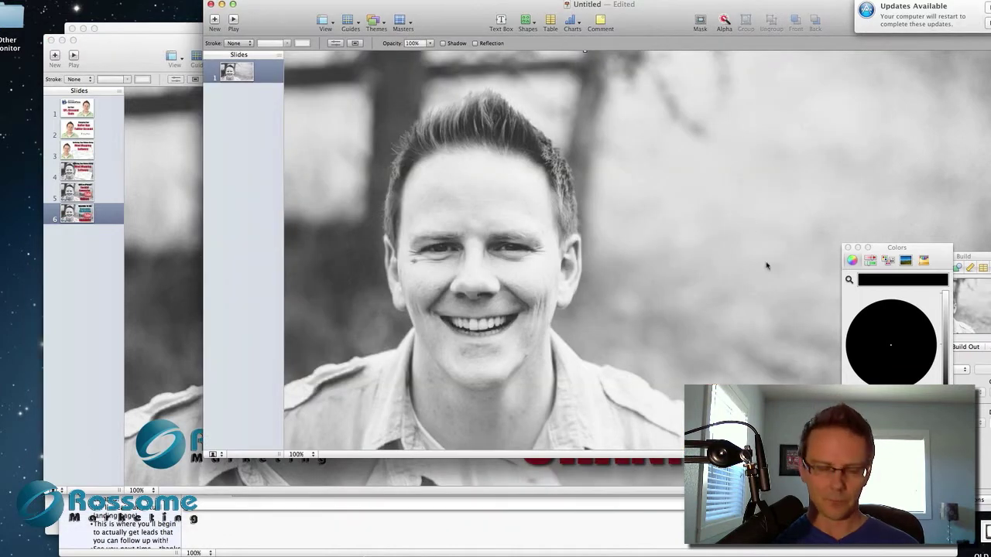
{"action": "key", "text": "super+v"}
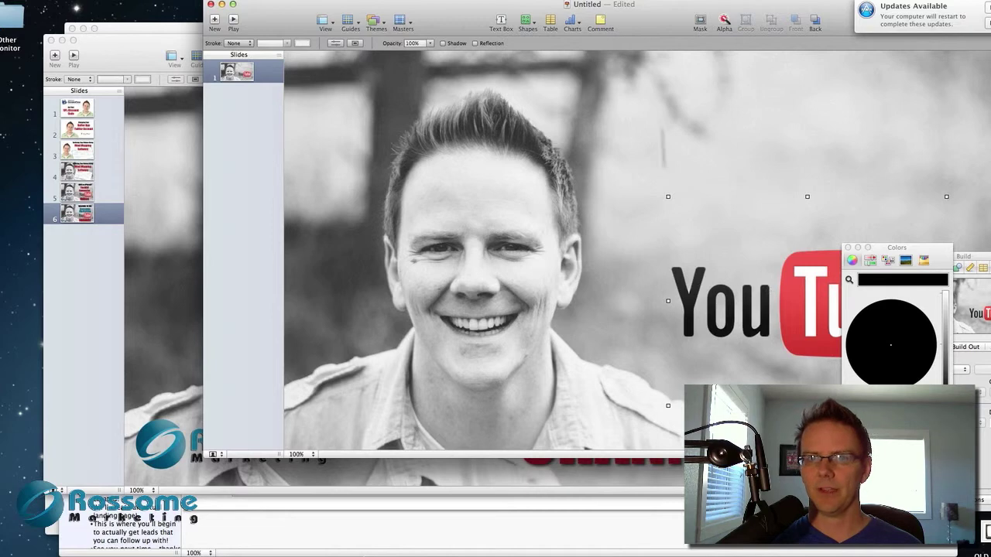
{"action": "left_click_drag", "start_coordinate": [631, 15], "coordinate": [571, 17]}
{"action": "left_click_drag", "start_coordinate": [888, 248], "coordinate": [954, 189]}
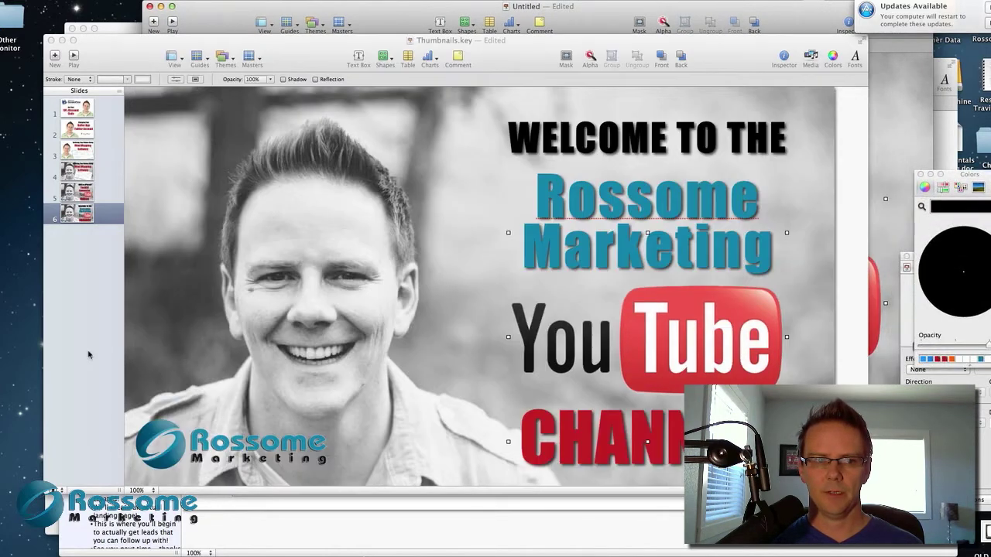
{"action": "left_click", "coordinate": [91, 355]}
{"action": "left_click", "coordinate": [602, 136]}
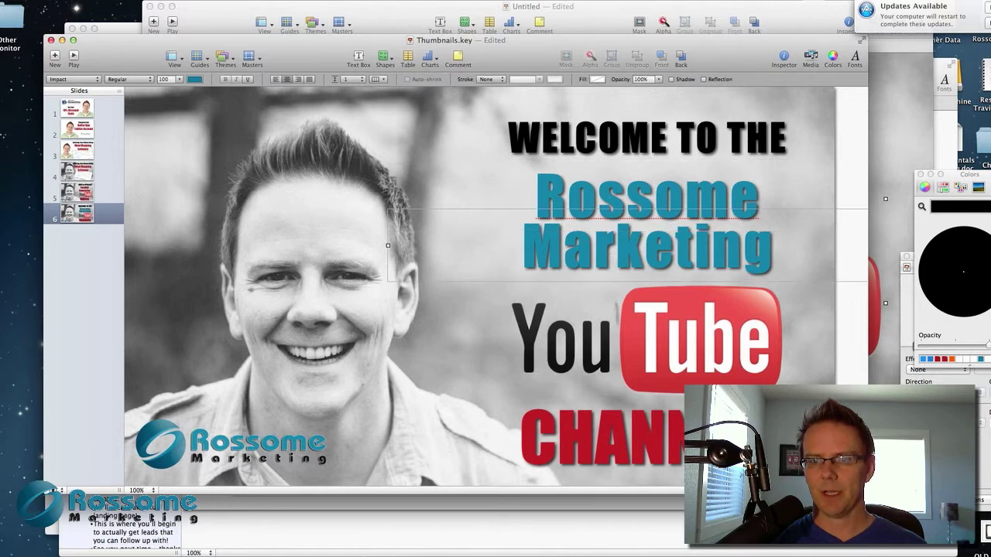
- Paste the WELCOME TO THE, channel-name and red bottom text boxes onto the Untitled slide
{"action": "left_click", "coordinate": [618, 438]}
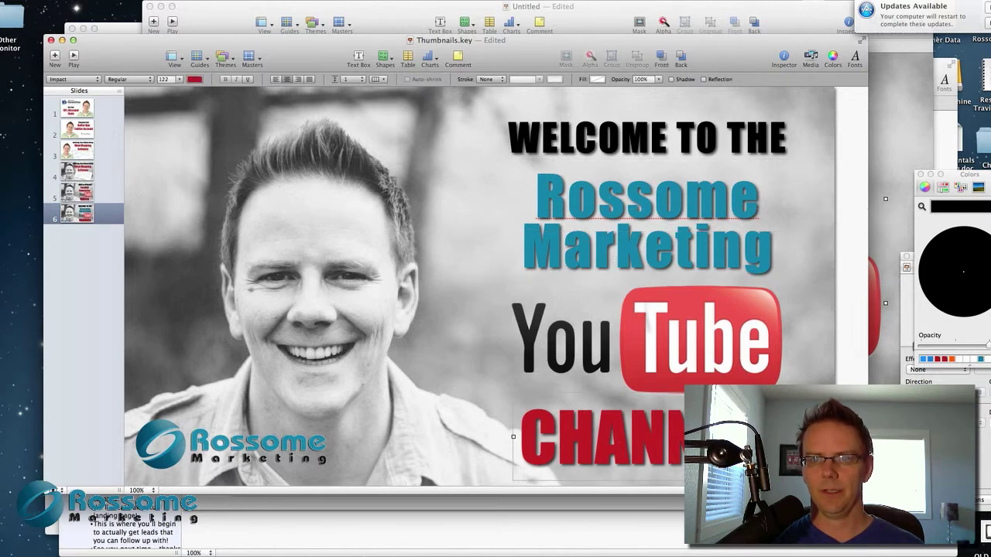
{"action": "left_click", "coordinate": [529, 137]}
{"action": "left_click", "coordinate": [586, 192], "text": "shift"}
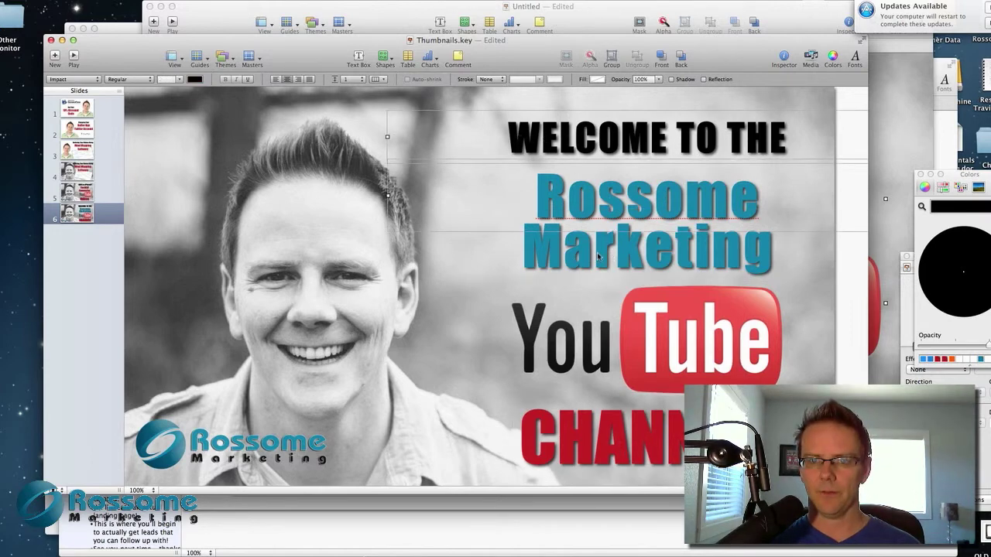
{"action": "left_click", "coordinate": [590, 451], "text": "shift"}
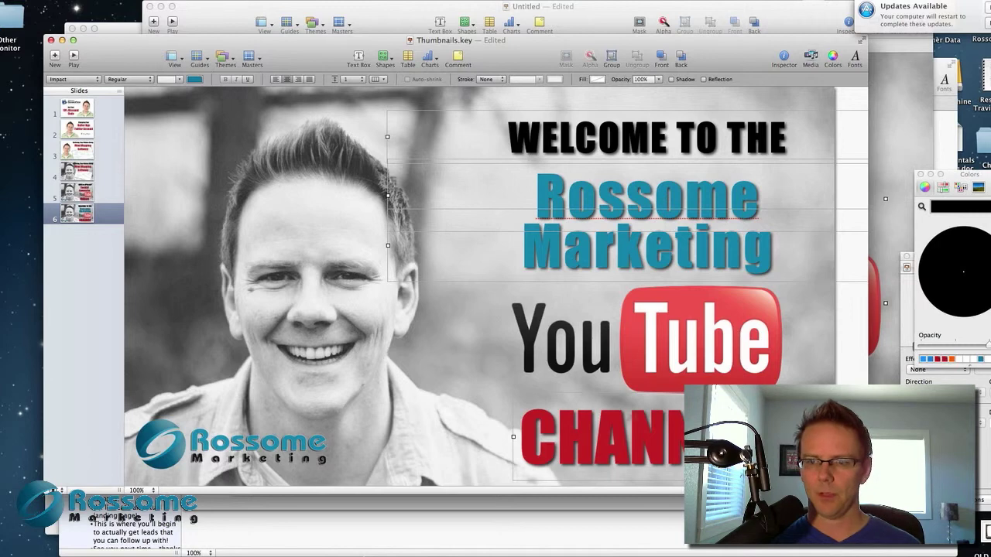
{"action": "left_click", "coordinate": [875, 303]}
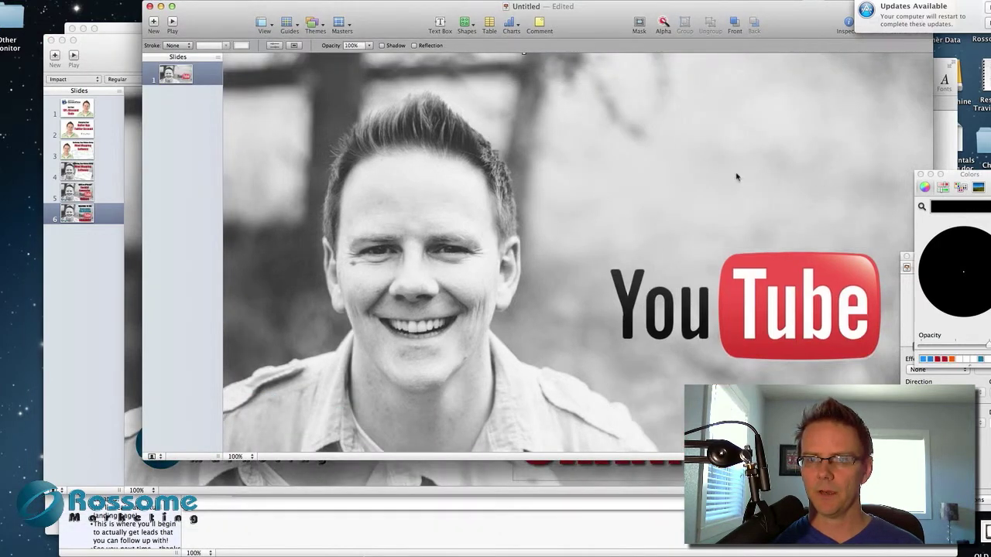
{"action": "key", "text": "super+v"}
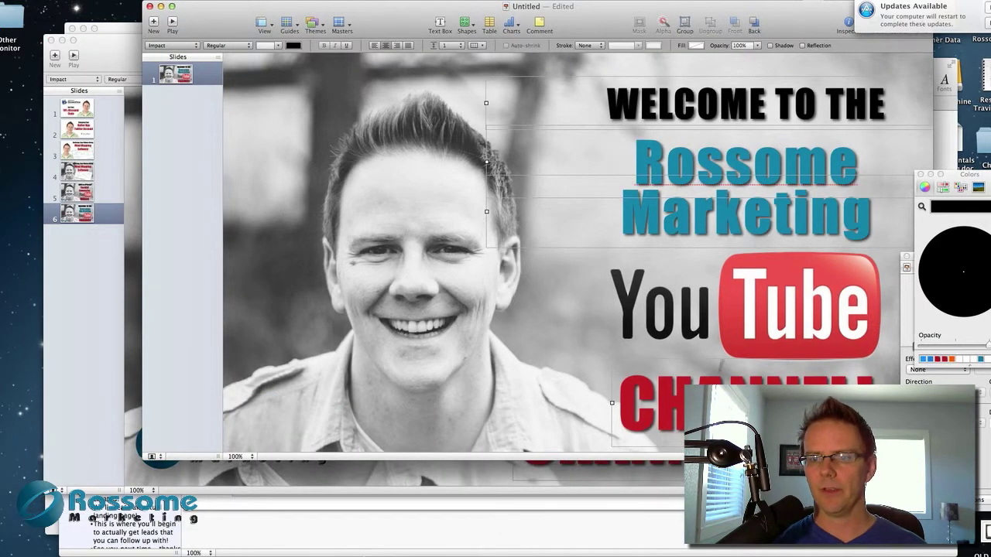
- Retype the headline lines as HOW TO, CREATE A and THUMBNAIL
{"action": "triple_click", "coordinate": [704, 110]}
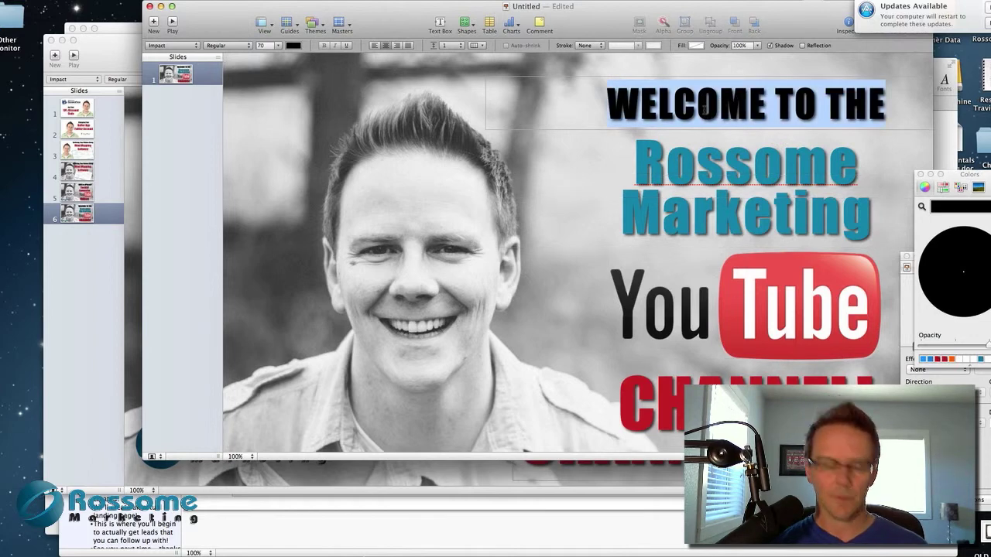
{"action": "type", "text": "HO"}
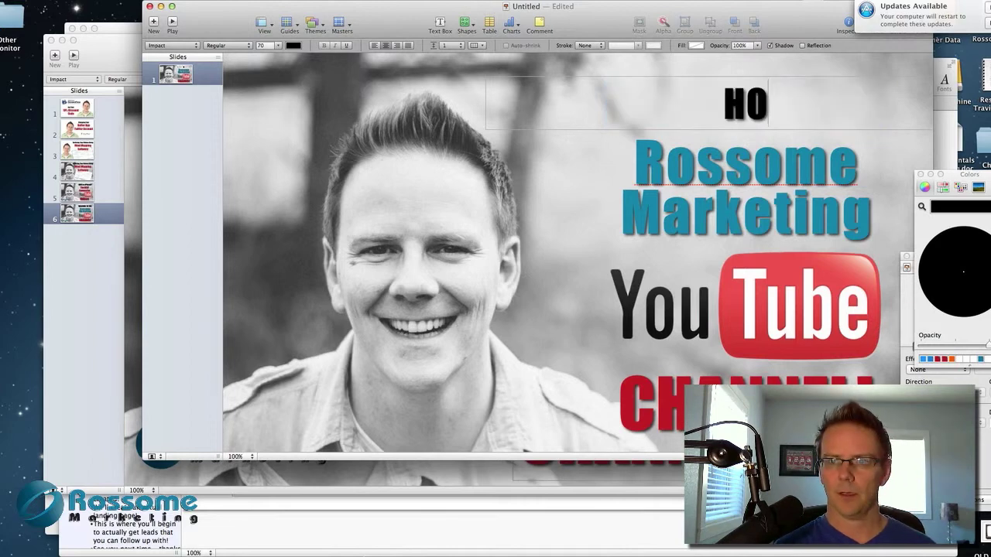
{"action": "type", "text": "W TO"}
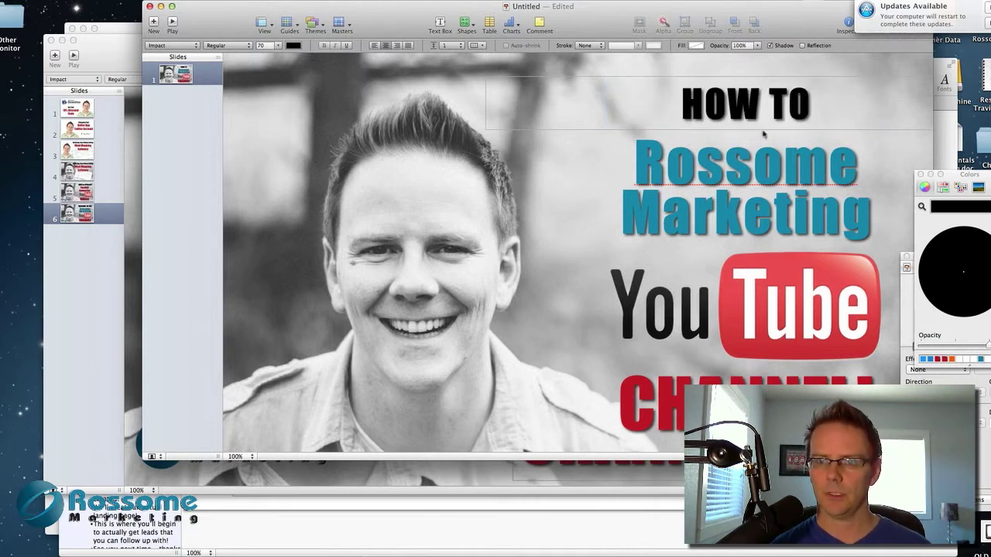
{"action": "double_click", "coordinate": [712, 161]}
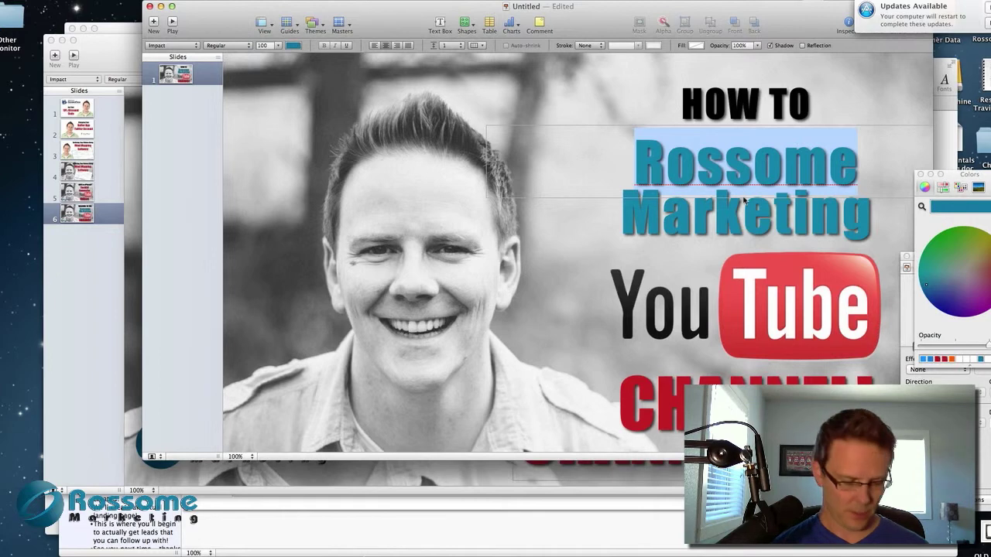
{"action": "type", "text": "CREATE"}
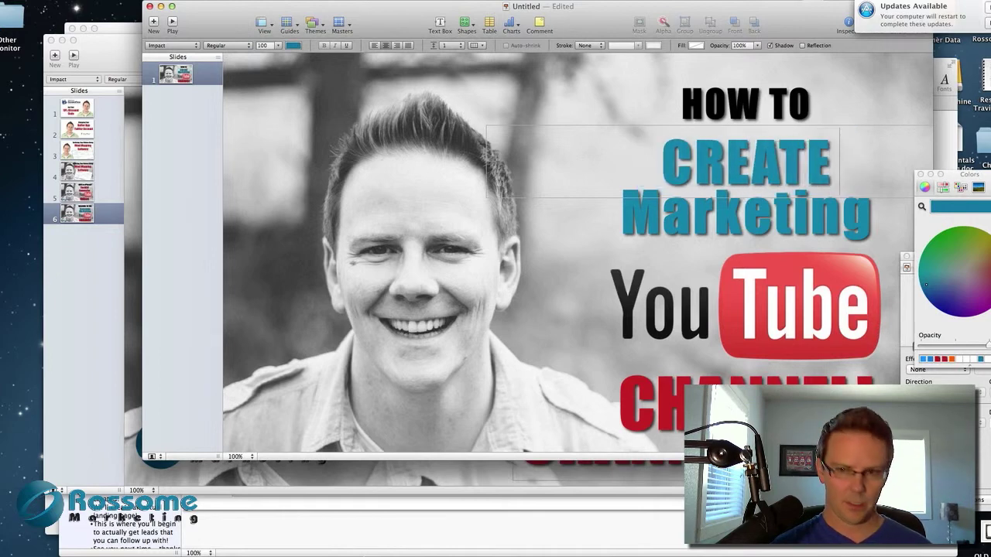
{"action": "type", "text": " A"}
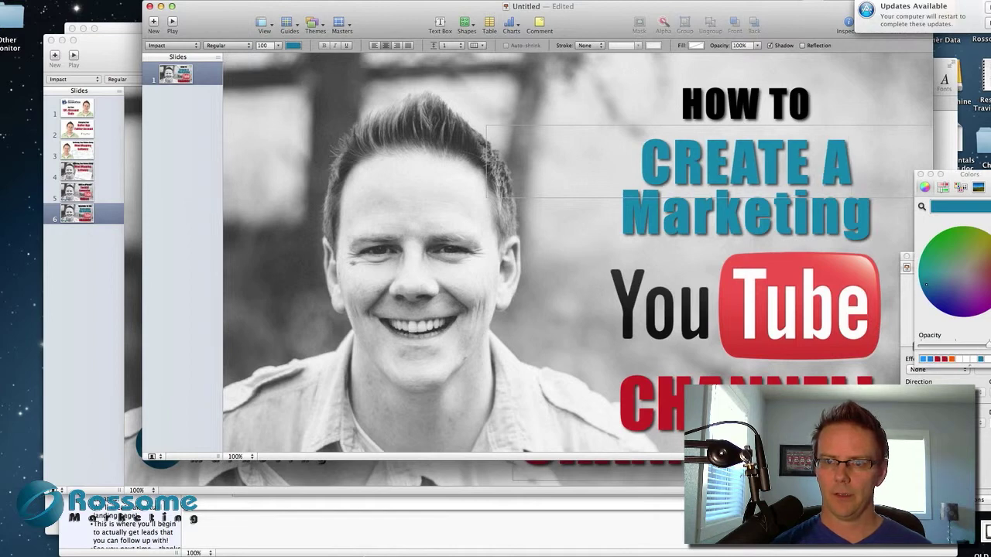
{"action": "key", "text": "shift+Down"}
{"action": "type", "text": "THU"}
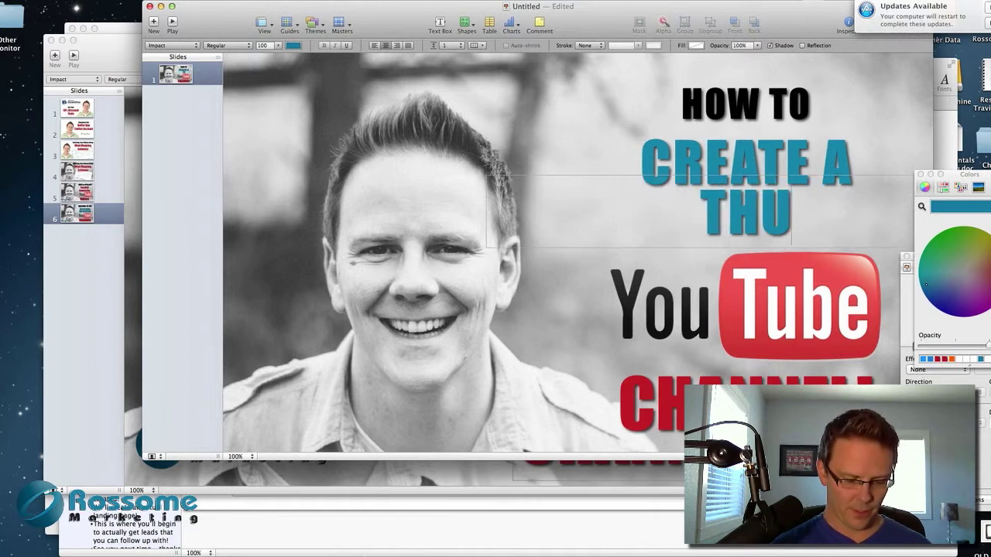
{"action": "type", "text": "MBNAIL"}
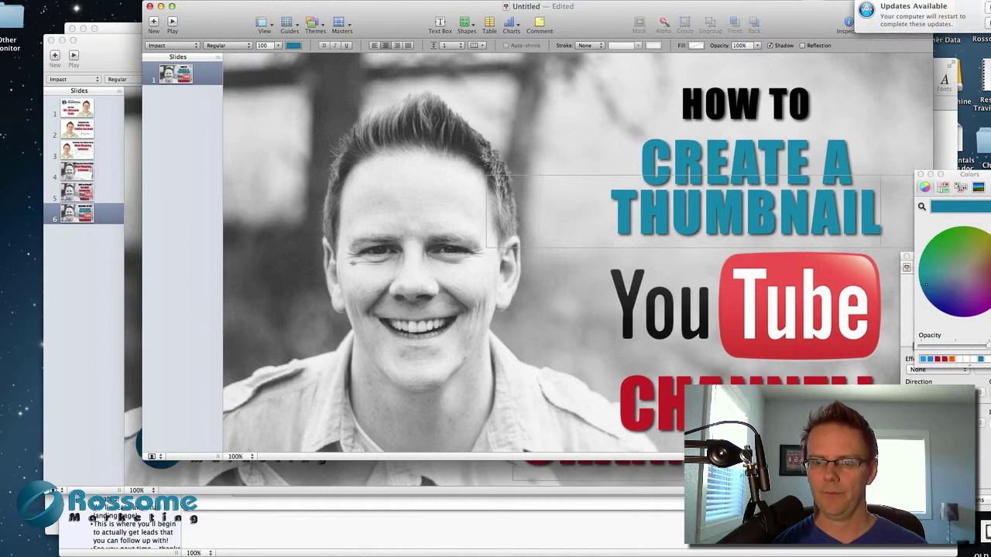
{"action": "left_click", "coordinate": [743, 399]}
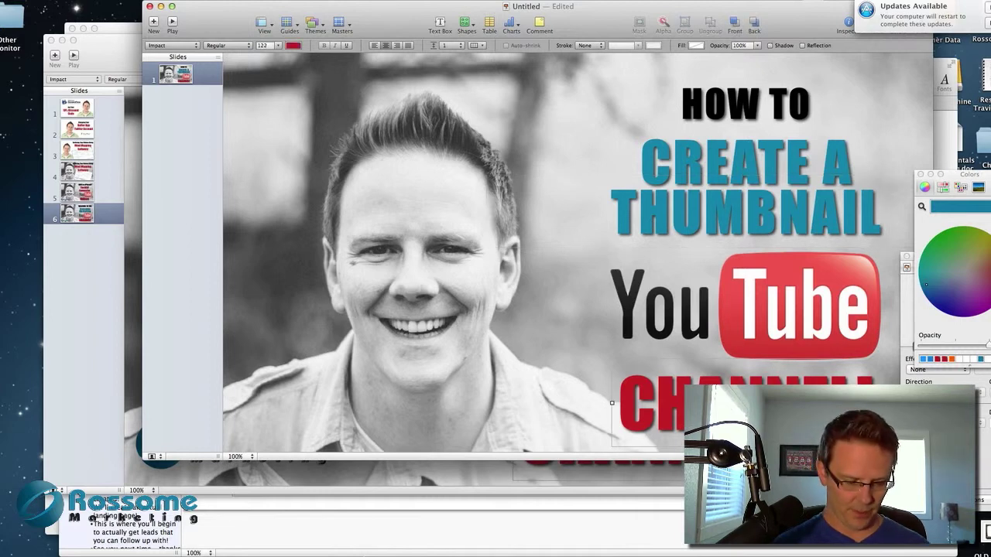
- Change the red line to FOR under THUMBNAIL, moving the YouTube logo lower
{"action": "type", "text": "ON"}
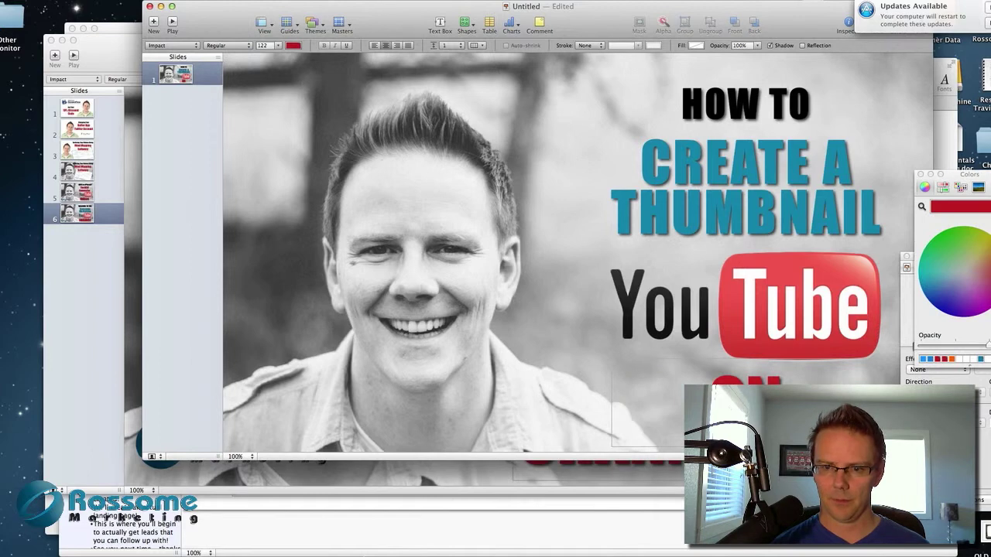
{"action": "left_click_drag", "start_coordinate": [746, 375], "coordinate": [744, 276]}
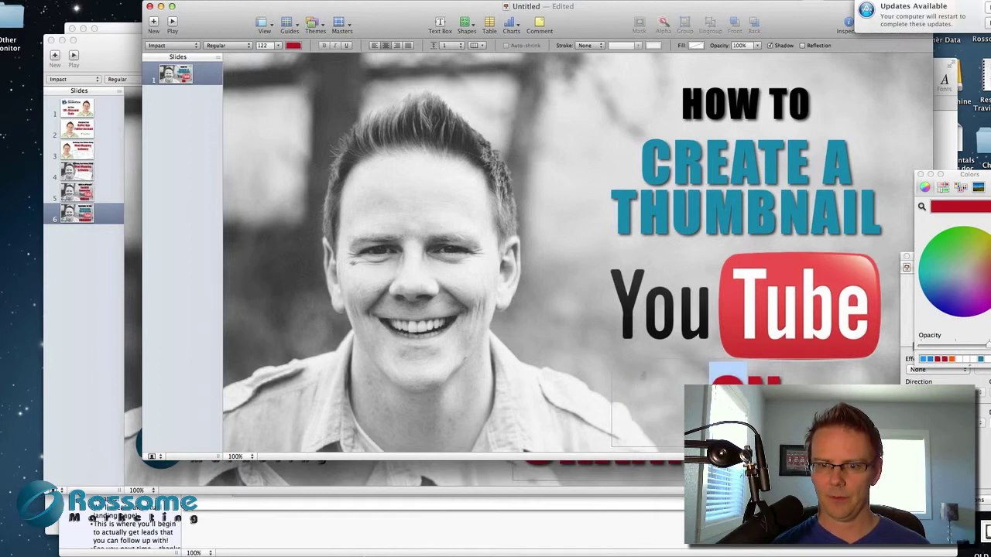
{"action": "left_click_drag", "start_coordinate": [734, 496], "coordinate": [745, 426]}
{"action": "left_click", "coordinate": [724, 356]}
{"action": "mouse_move", "coordinate": [750, 273]}
{"action": "left_mouse_down"}
{"action": "mouse_move", "coordinate": [749, 262]}
{"action": "mouse_move", "coordinate": [751, 288]}
{"action": "left_mouse_up"}
{"action": "type", "text": "FOR"}
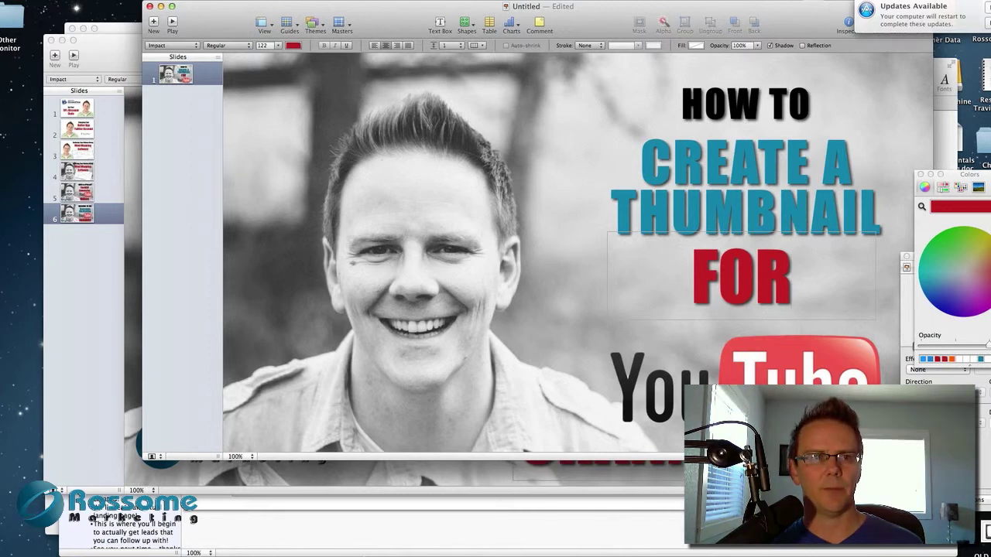
- Export the slide as a high-quality PNG image named Untitled.png
{"action": "left_click", "coordinate": [58, 1]}
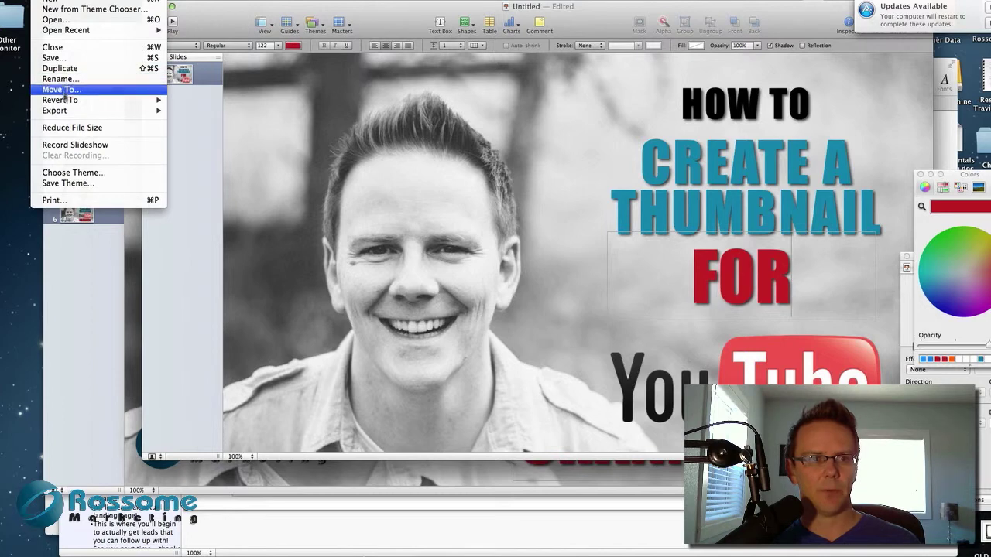
{"action": "mouse_move", "coordinate": [67, 111]}
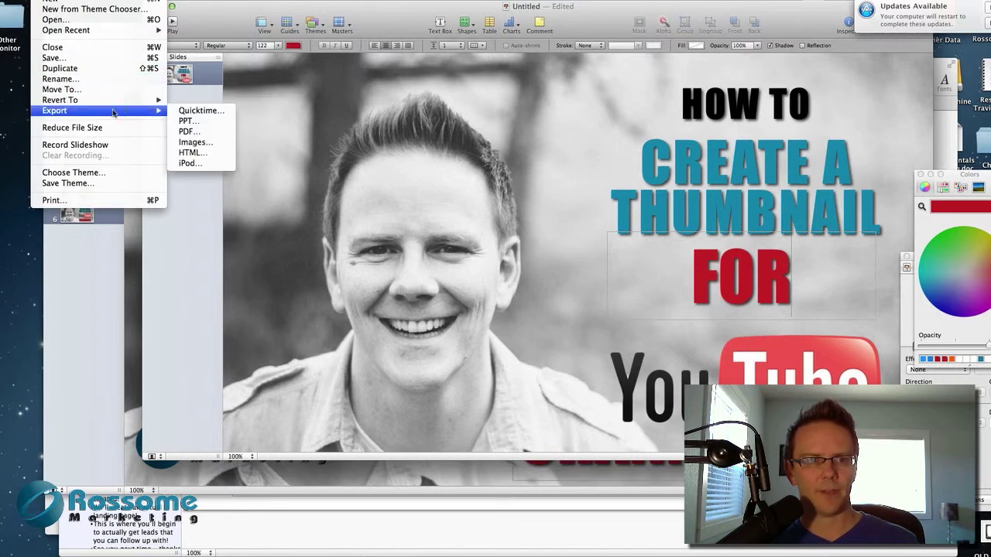
{"action": "left_click", "coordinate": [196, 144]}
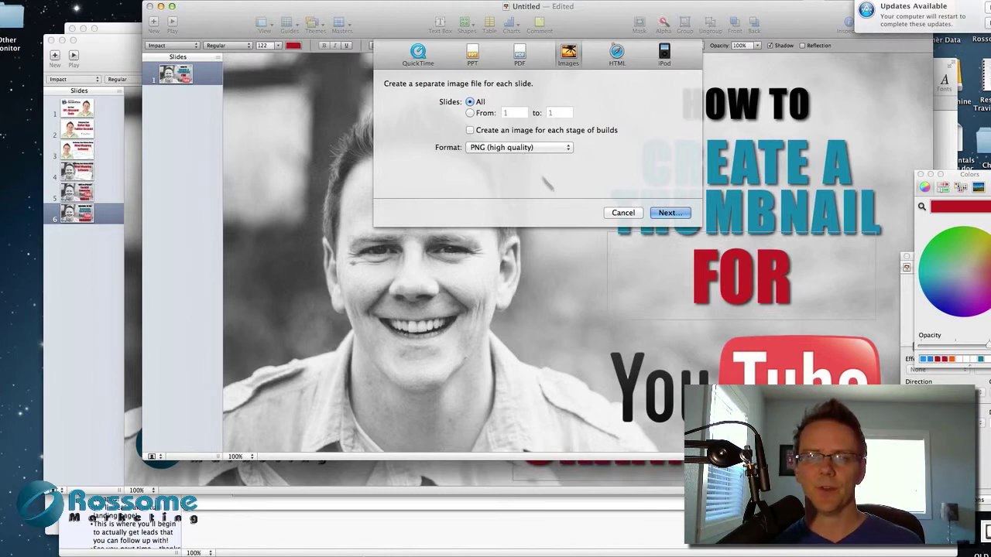
{"action": "left_click", "coordinate": [655, 212]}
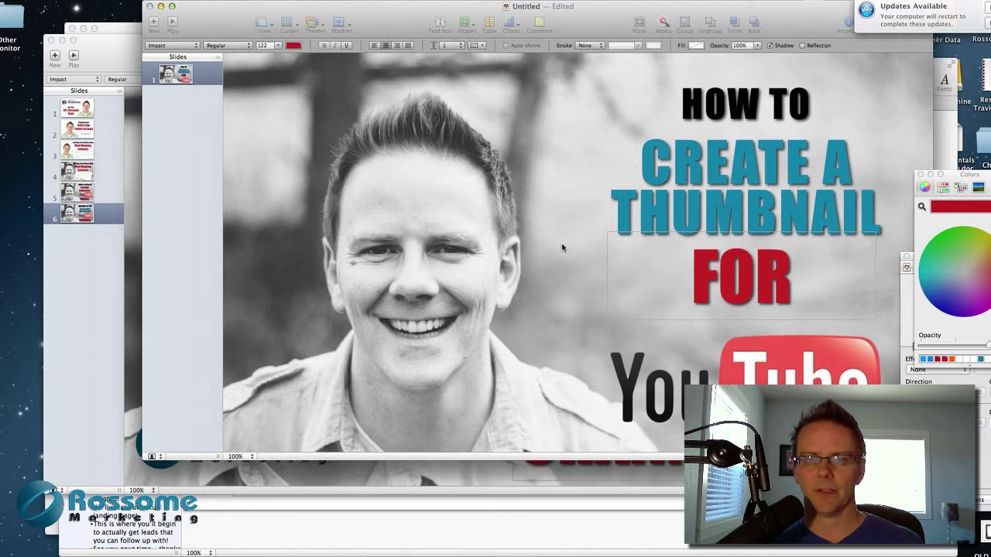
{"action": "left_click", "coordinate": [686, 323]}
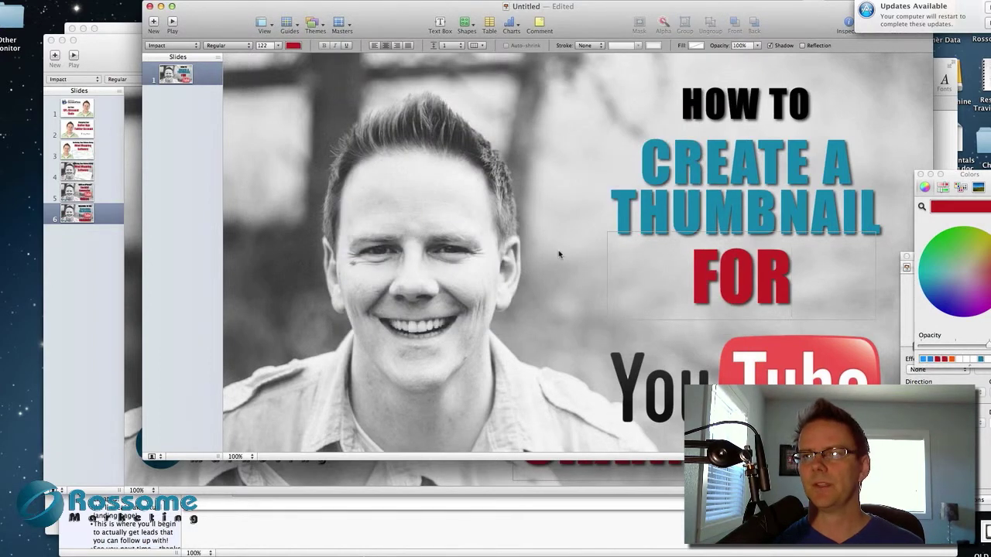